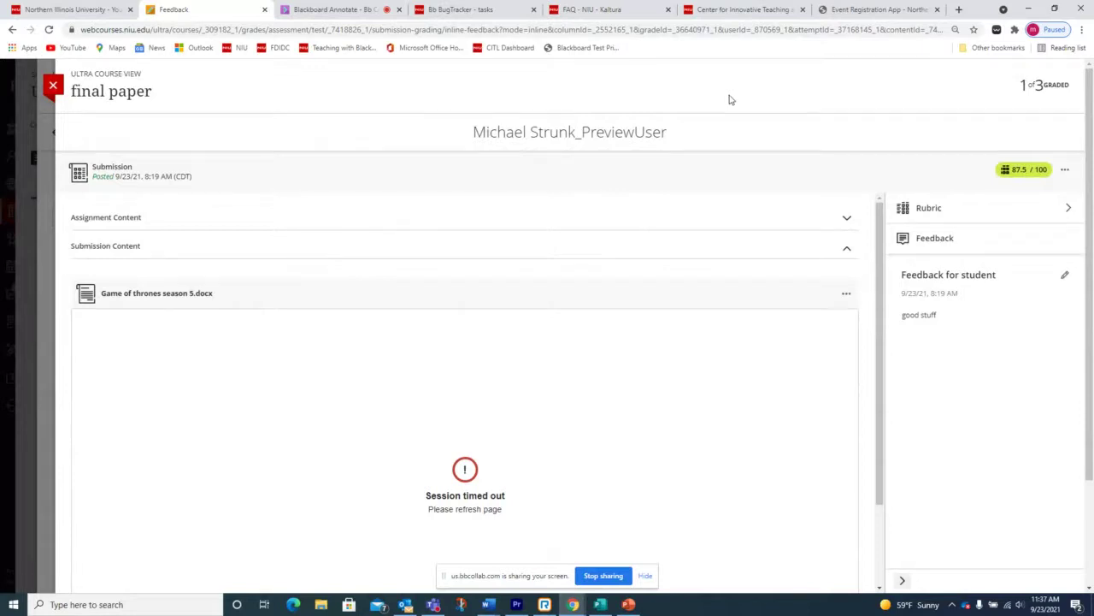
Close grading and reopen the first student's Game of thrones season 5.docx submission
mouse_move(146, 175)
left_click(52, 85)
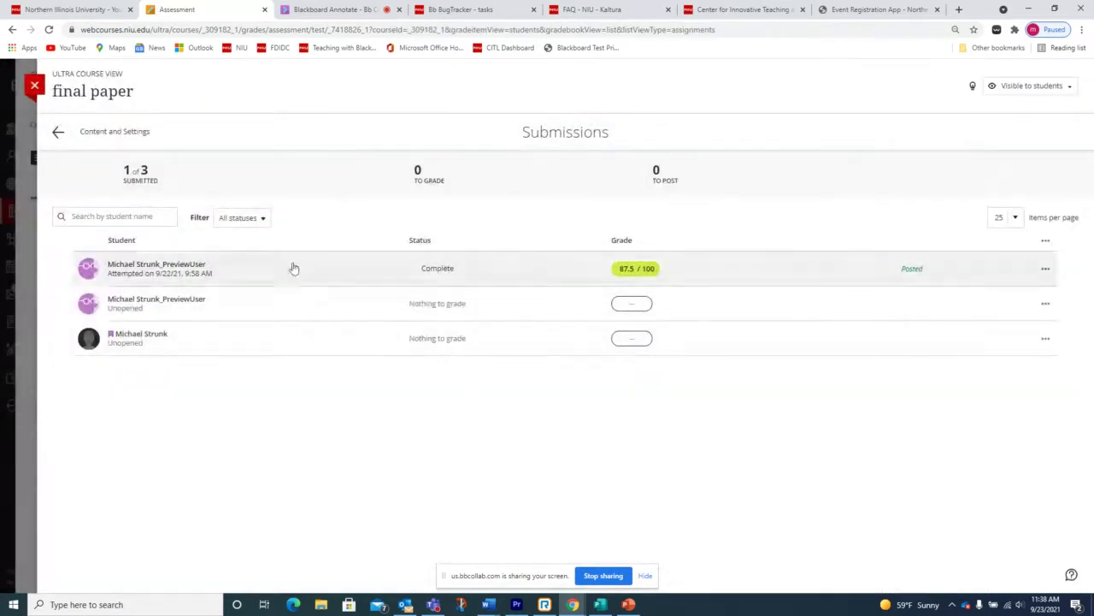
left_click(160, 269)
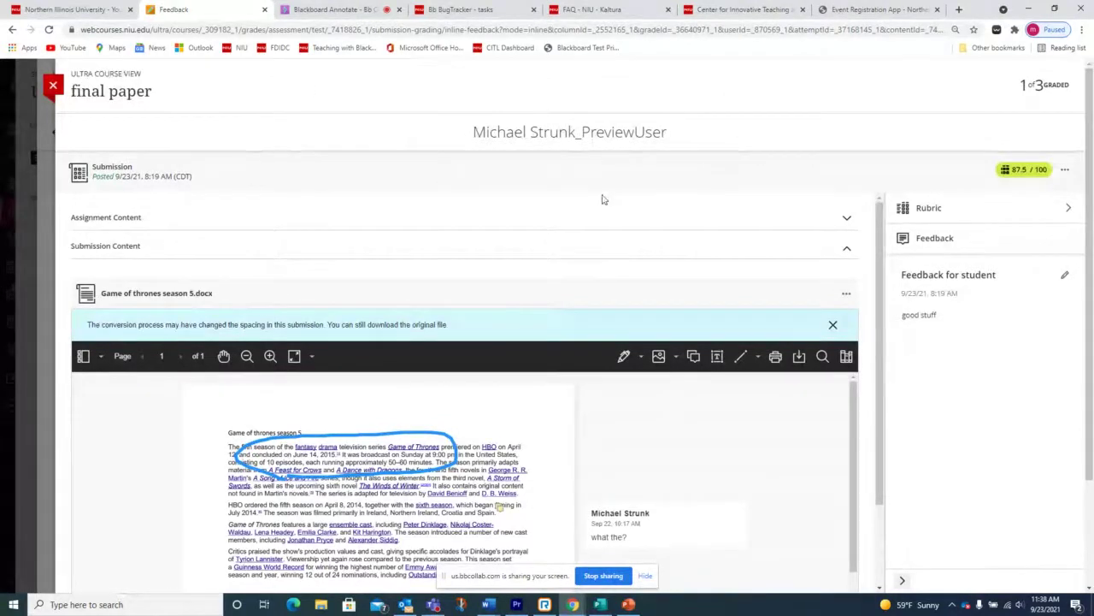
scroll(548, 192, "down", 1)
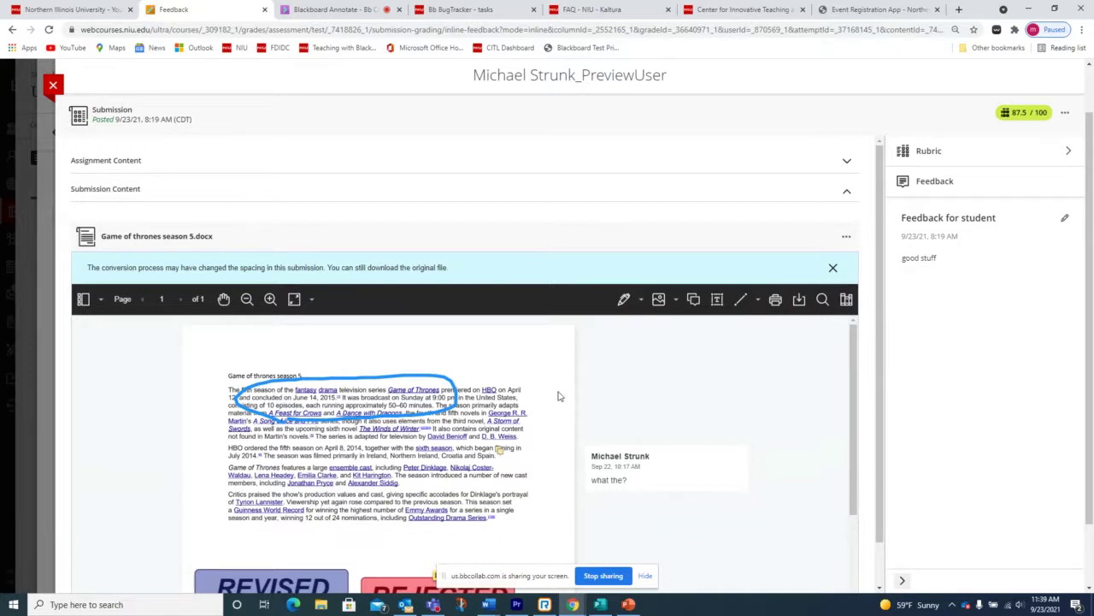
scroll(542, 391, "down", 1)
scroll(542, 390, "up", 1)
scroll(606, 357, "down", 1)
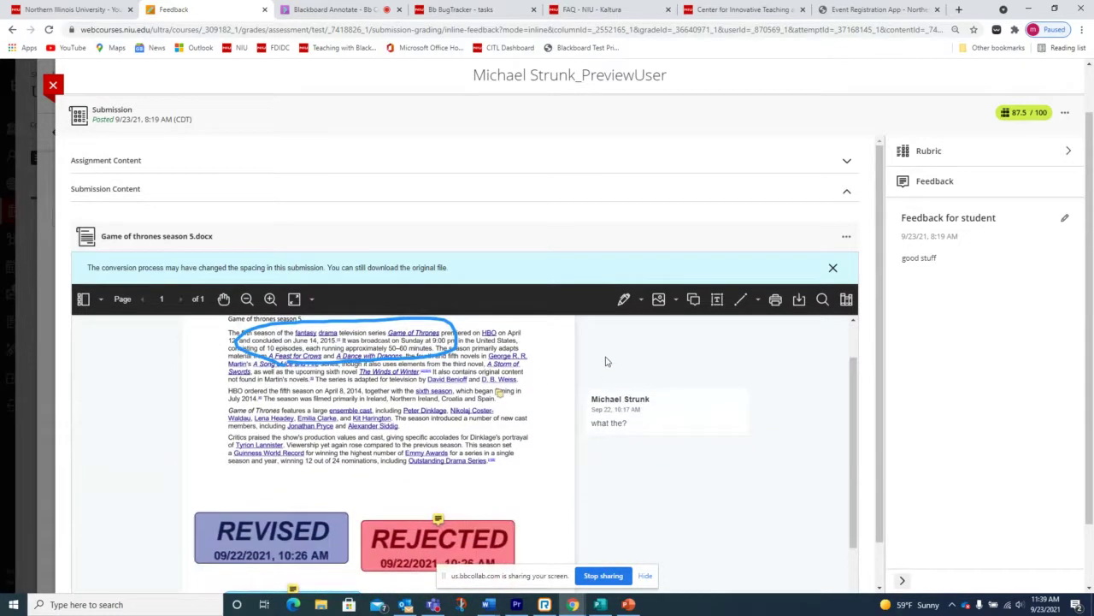
Pick the freehand pen, try the Brush highlighter, then switch back to the Drawing pen
left_click(624, 301)
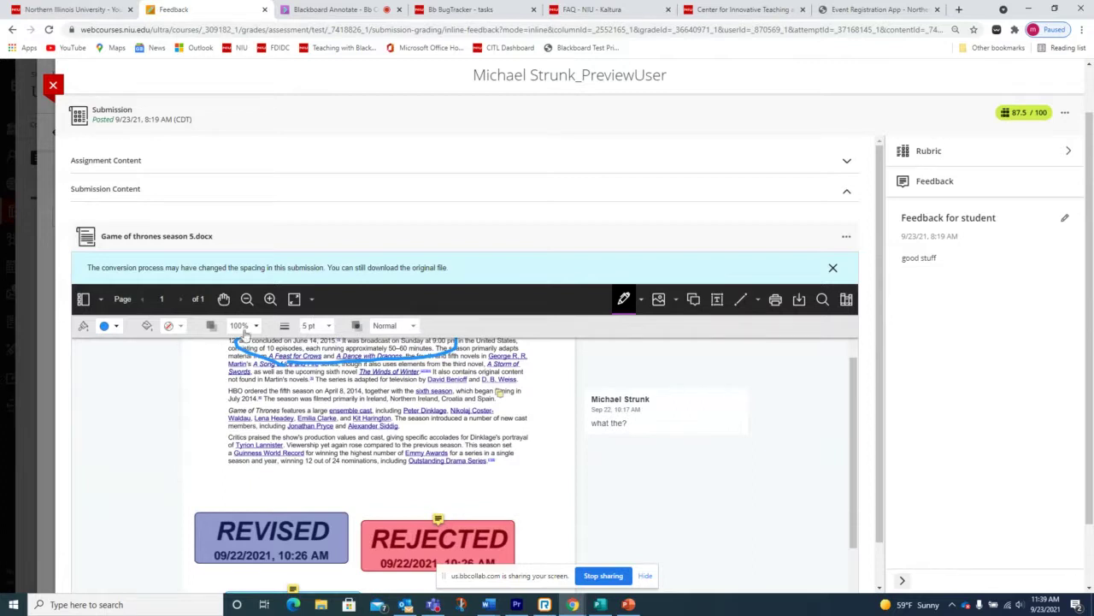
left_click(643, 300)
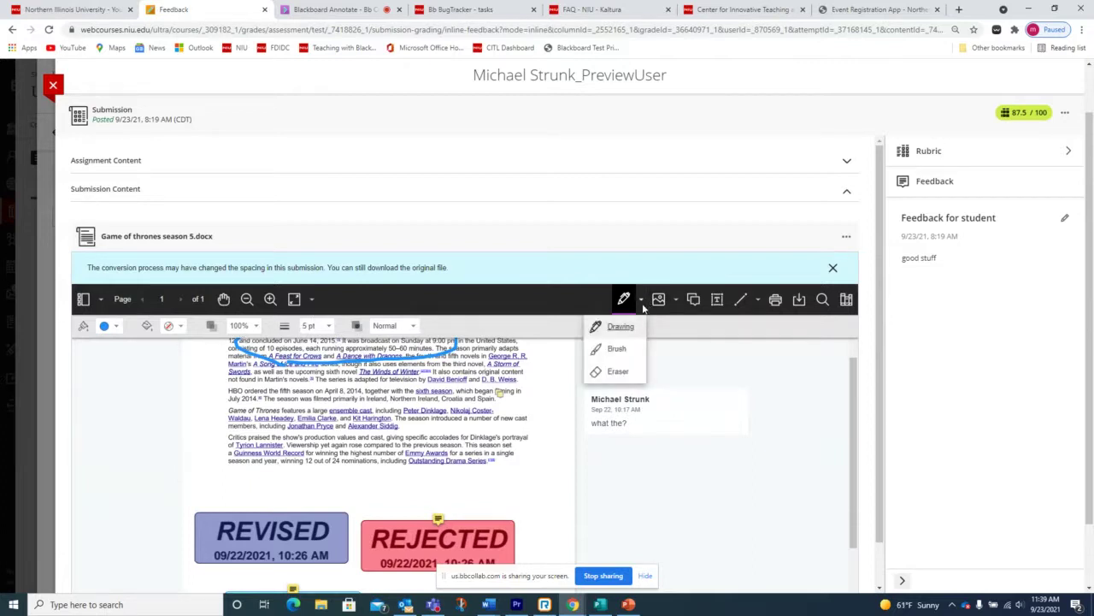
left_click(617, 349)
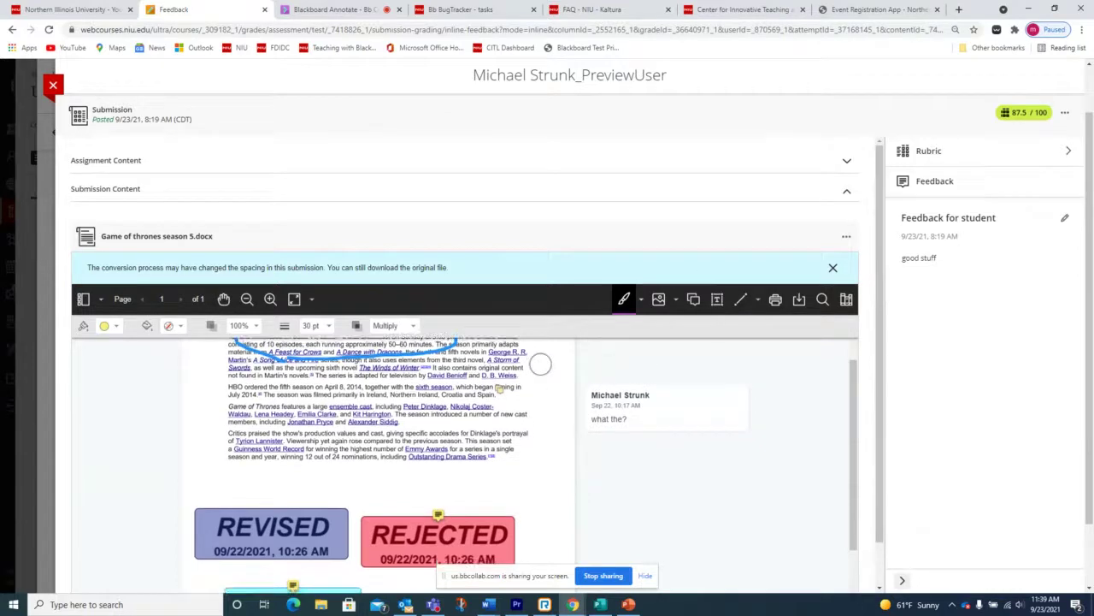
scroll(538, 368, "down", 1)
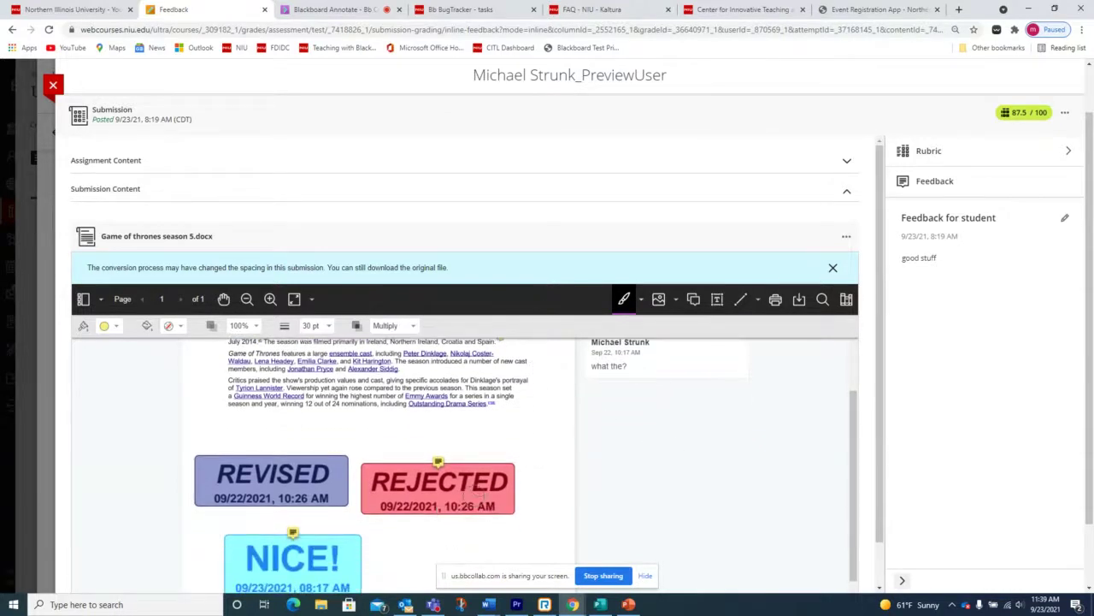
left_click(643, 297)
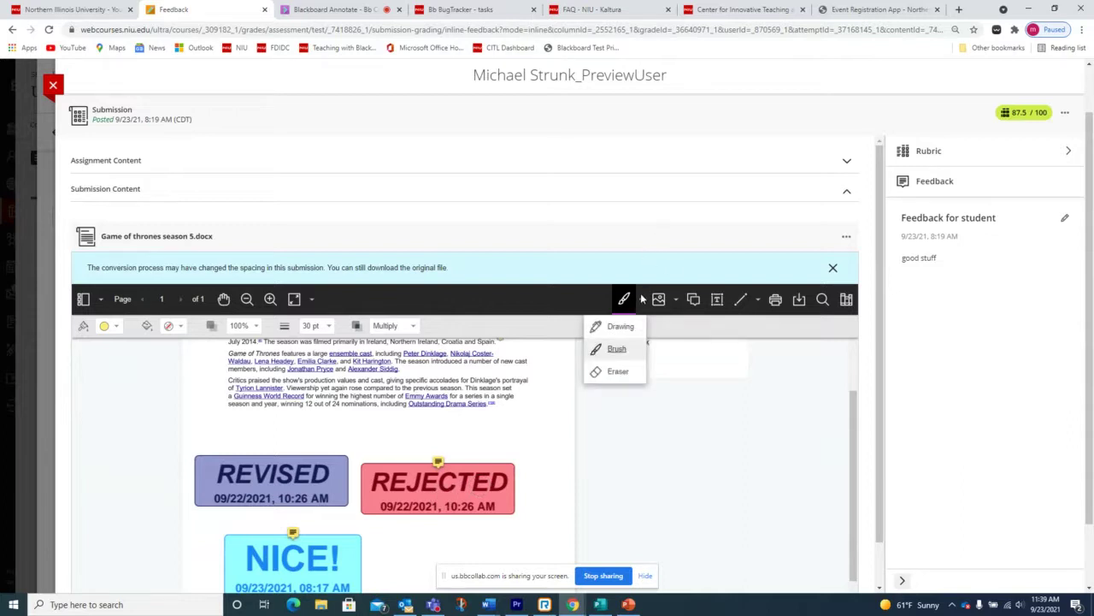
left_click(621, 326)
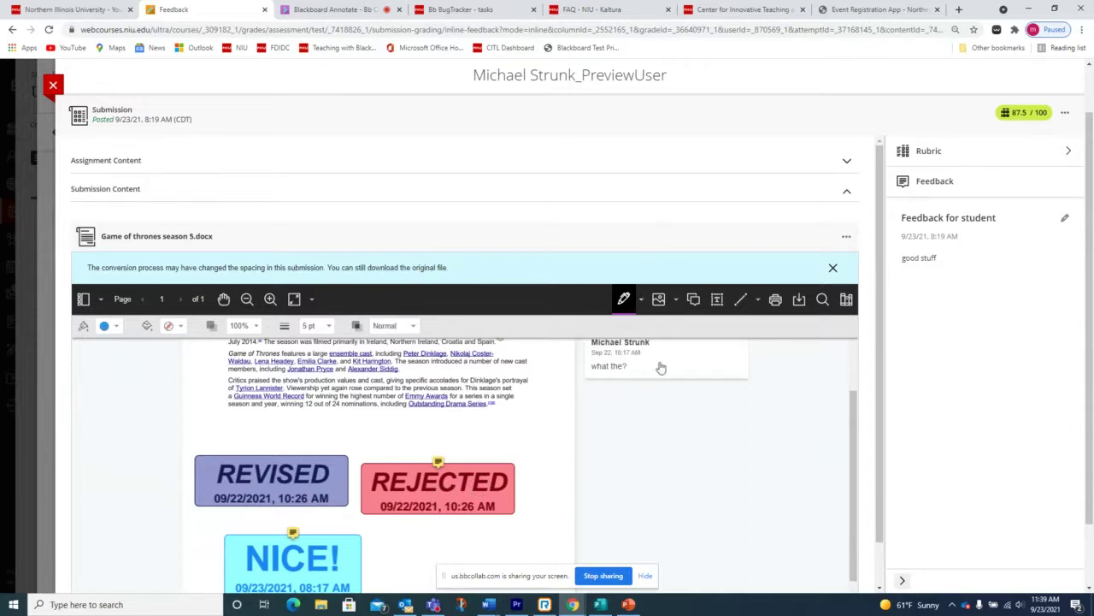
Switch the image tool to Stamp and place the DRAFT stamp design on the paper
left_click(659, 300)
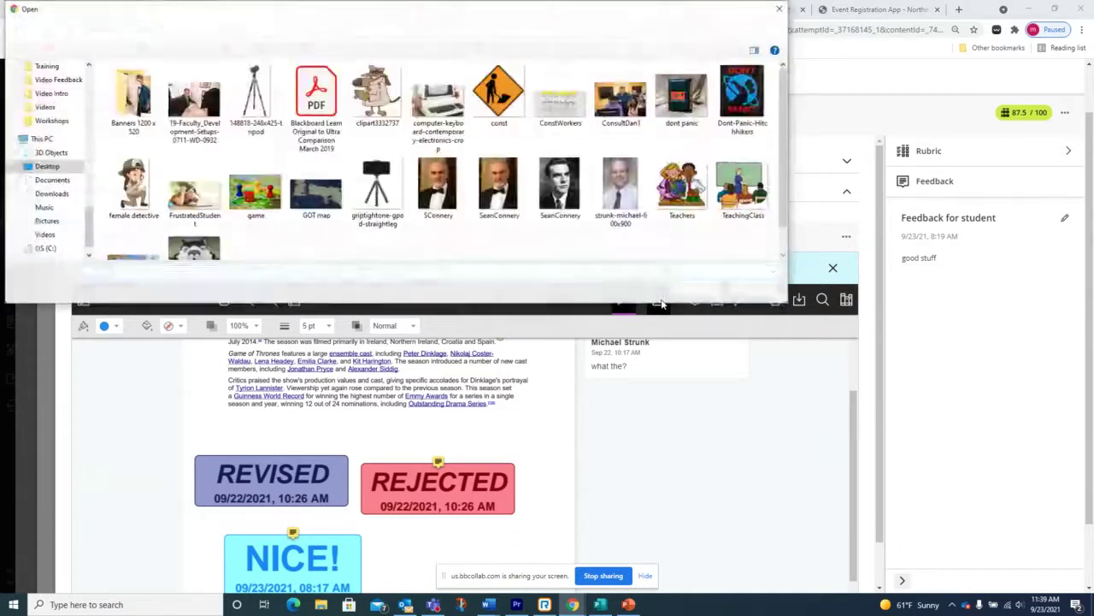
left_click(779, 9)
left_click(675, 300)
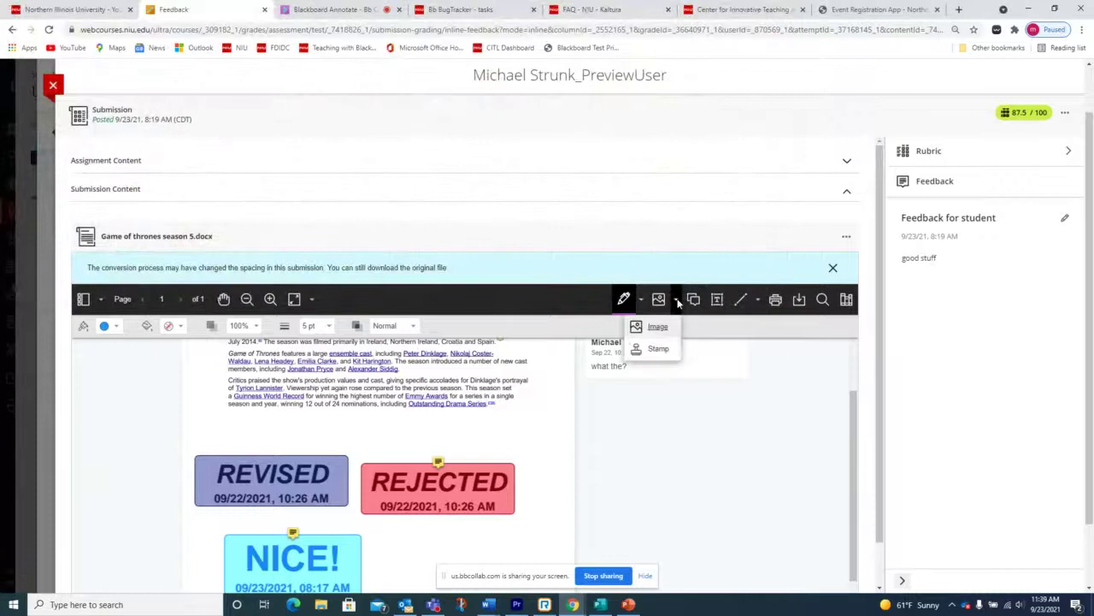
left_click(655, 351)
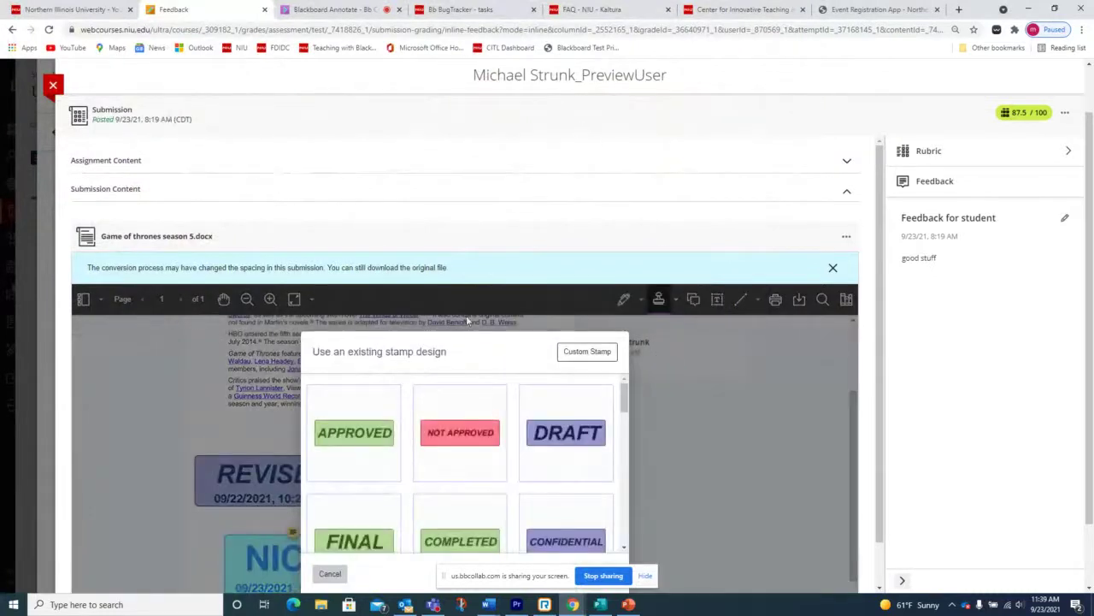
left_click(560, 437)
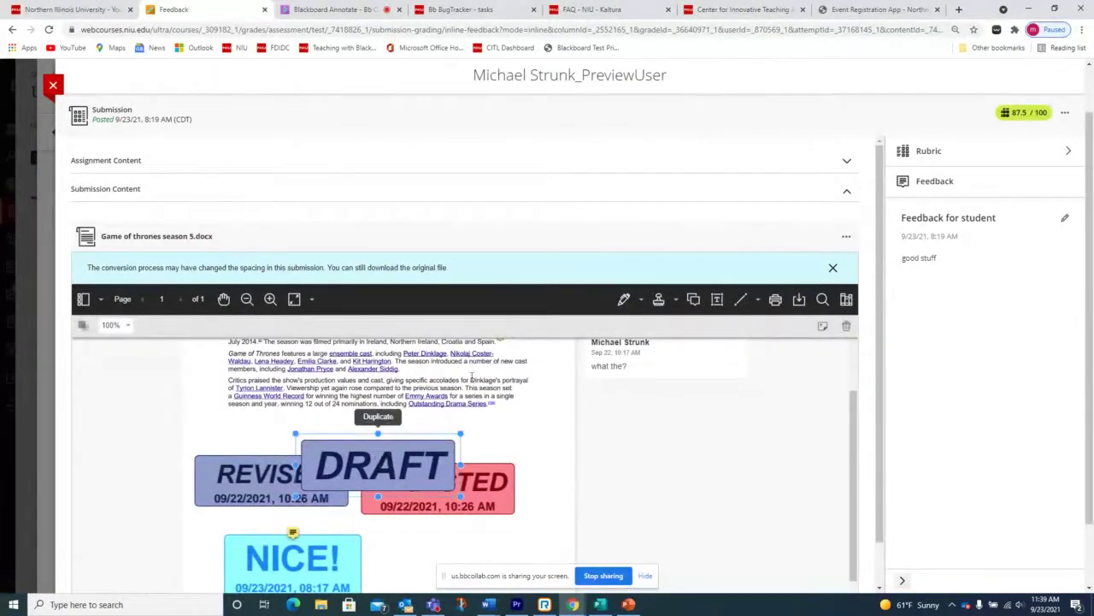
left_click(822, 329)
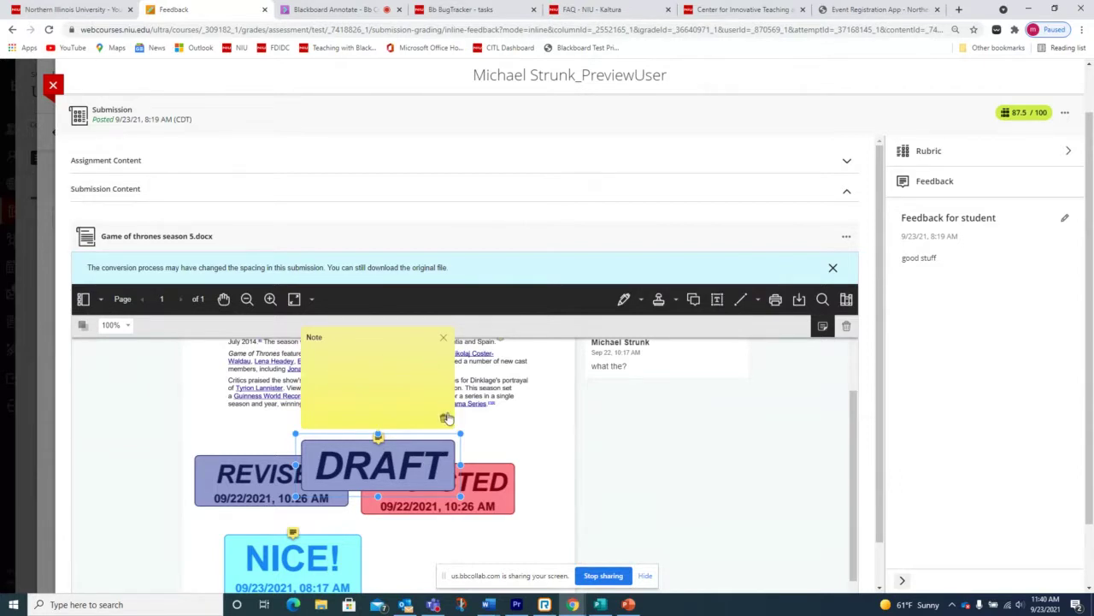
left_click(444, 342)
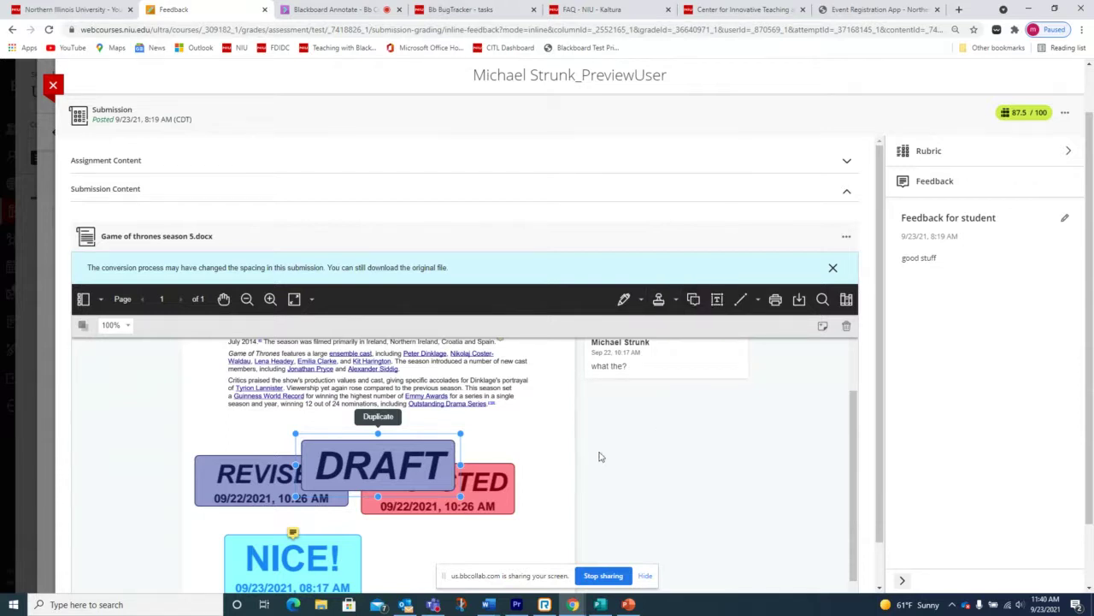
scroll(513, 479, "down", 1)
scroll(389, 564, "up", 1)
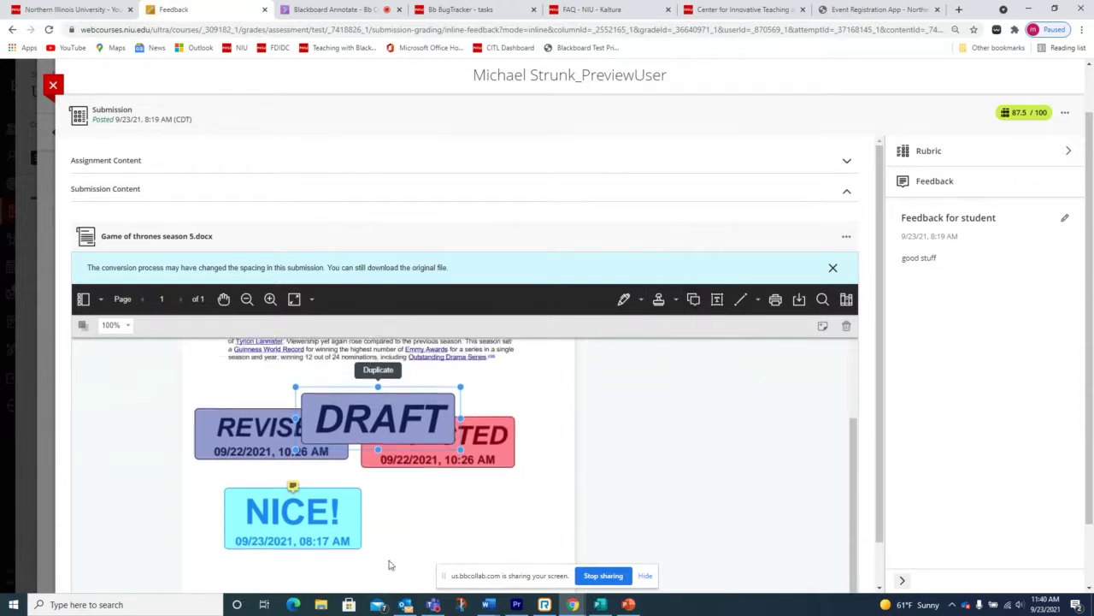
Show the page thumbnails sidebar beside the document
left_click(83, 299)
scroll(152, 530, "up", 1)
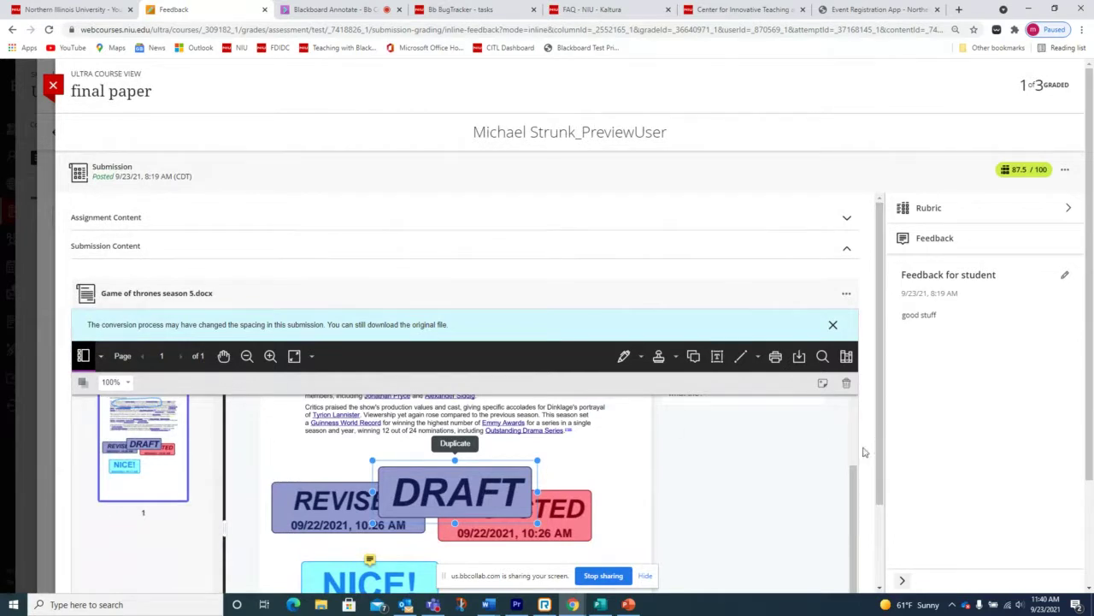
left_click_drag(855, 488, 859, 434)
scroll(859, 445, "down", 1)
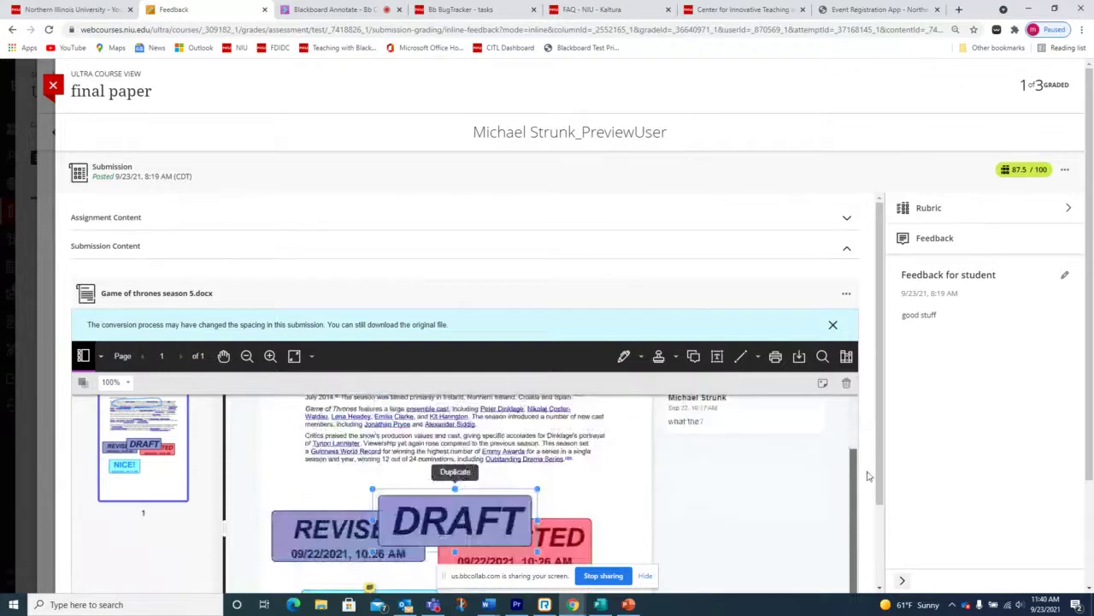
left_click(83, 357)
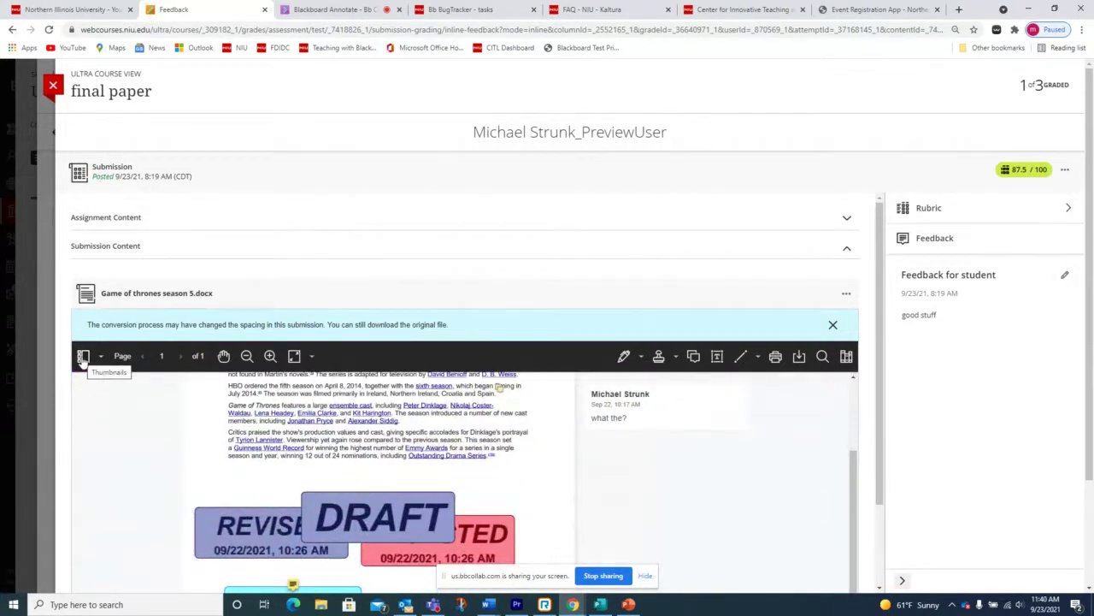
left_click(83, 356)
Switch the sidebar to Annotations and start deleting the Stamp Draft entry
left_click(101, 356)
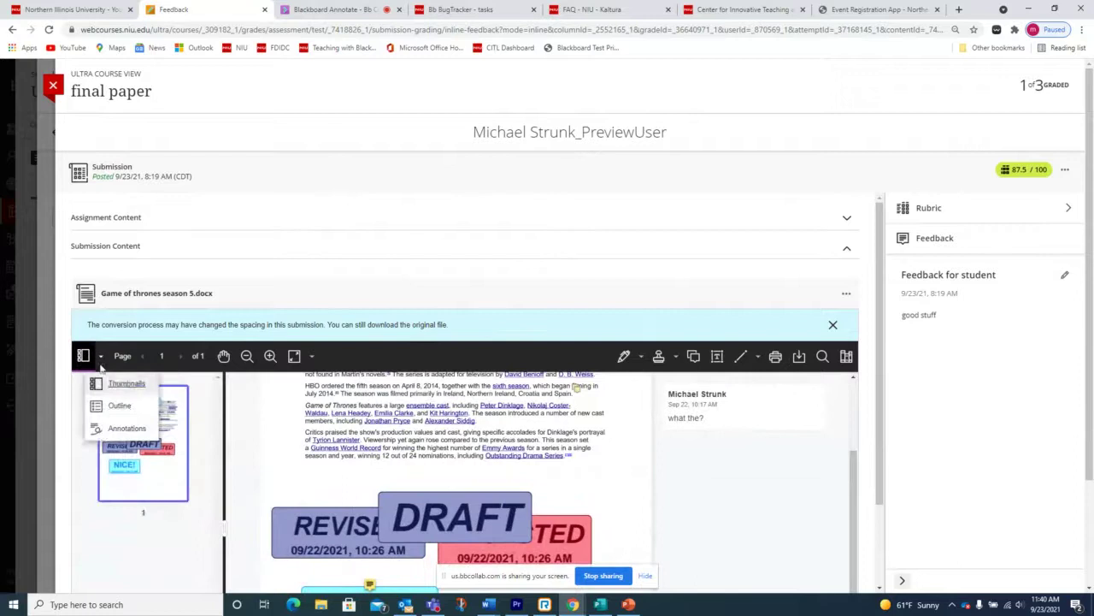
left_click(112, 428)
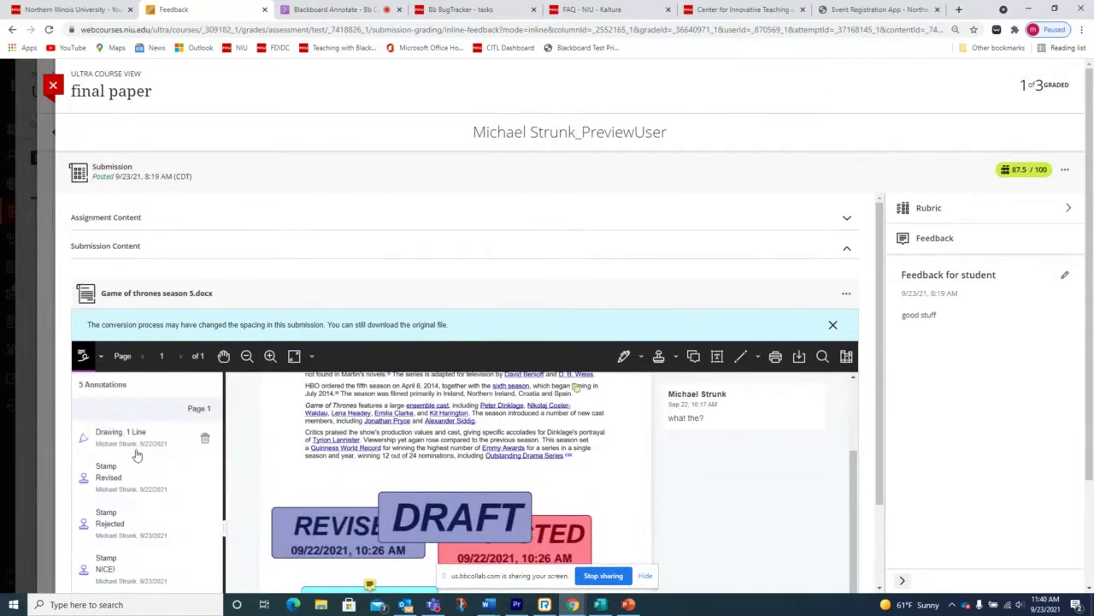
scroll(142, 411, "down", 1)
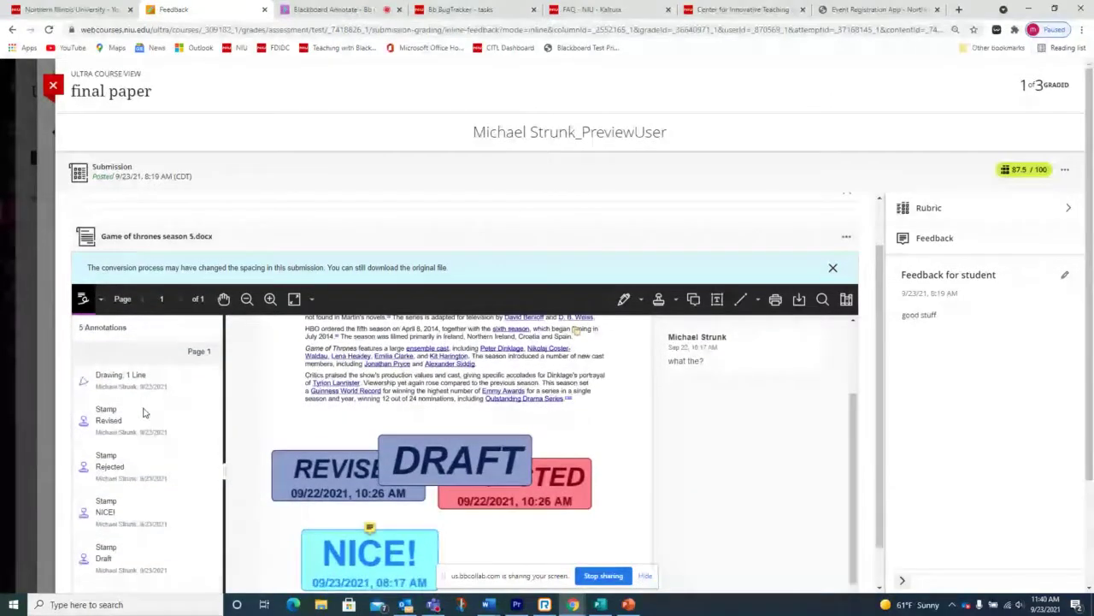
scroll(143, 413, "down", 1)
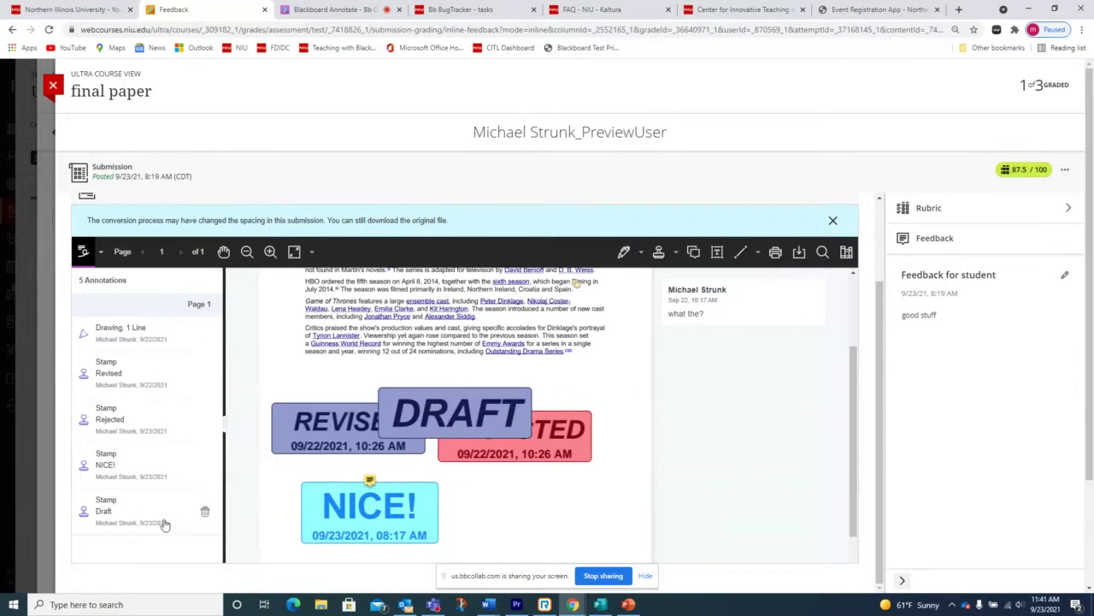
left_click(205, 514)
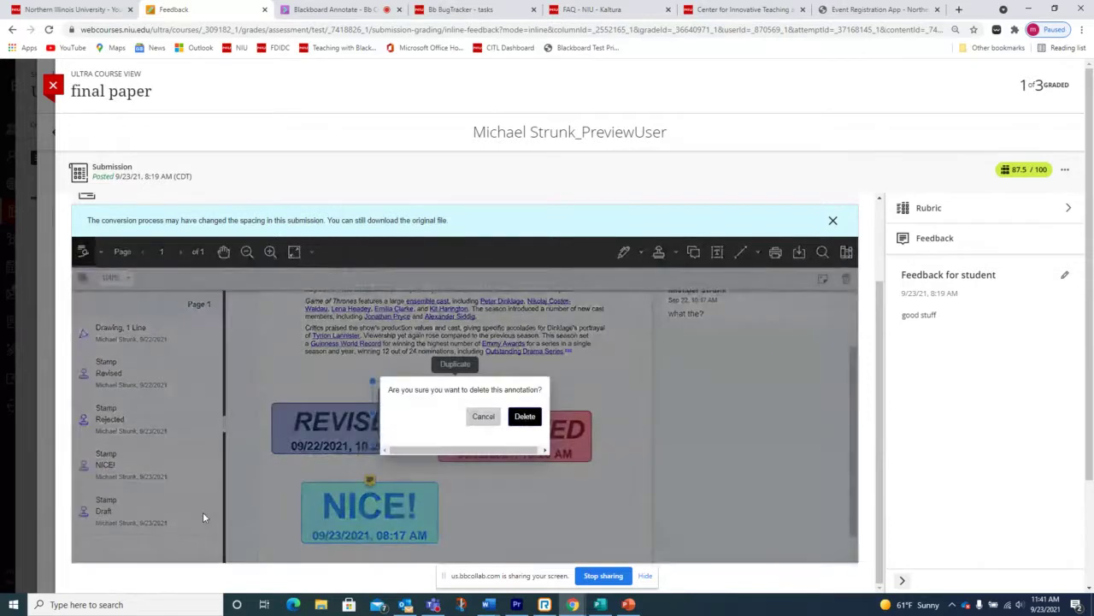
Confirm deleting the Draft stamp, leaving four annotations listed
left_click(524, 418)
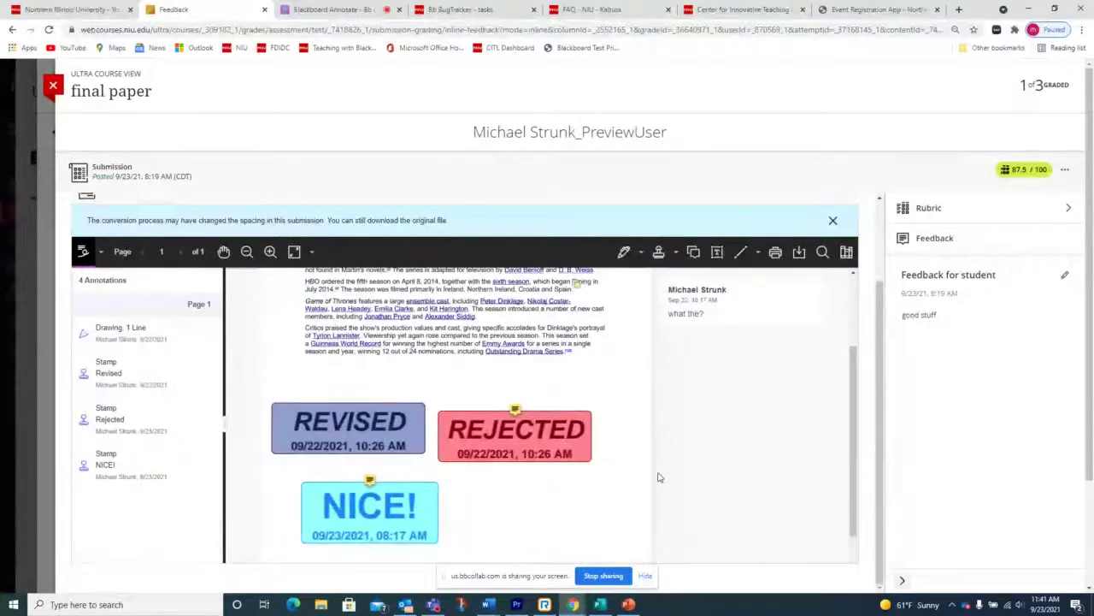
scroll(687, 458, "up", 3)
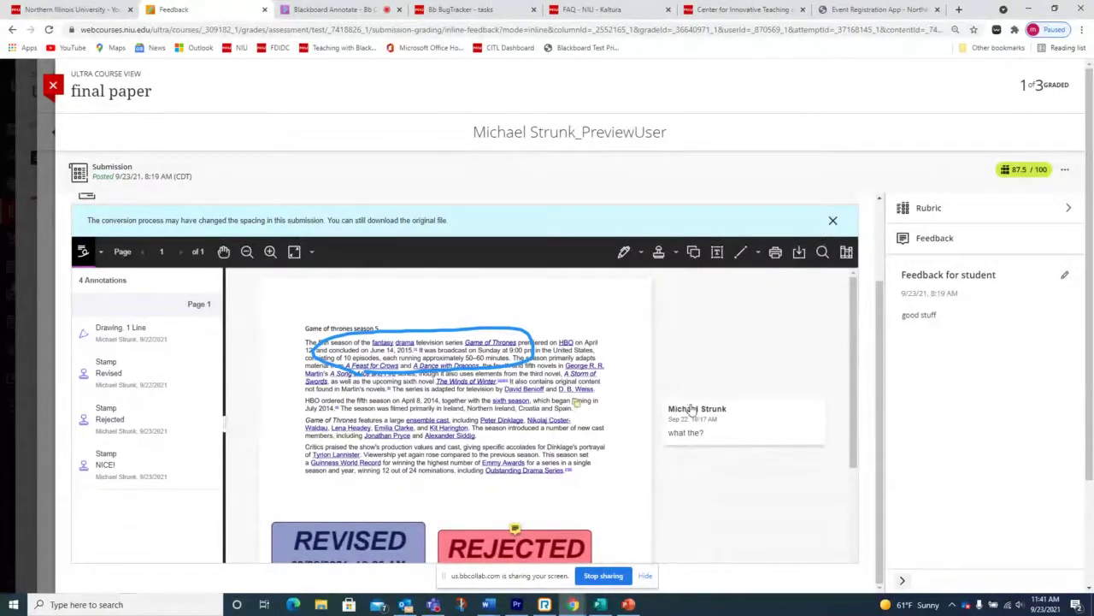
Post the reply 'um' on the 'what the?' comment card
left_click(577, 408)
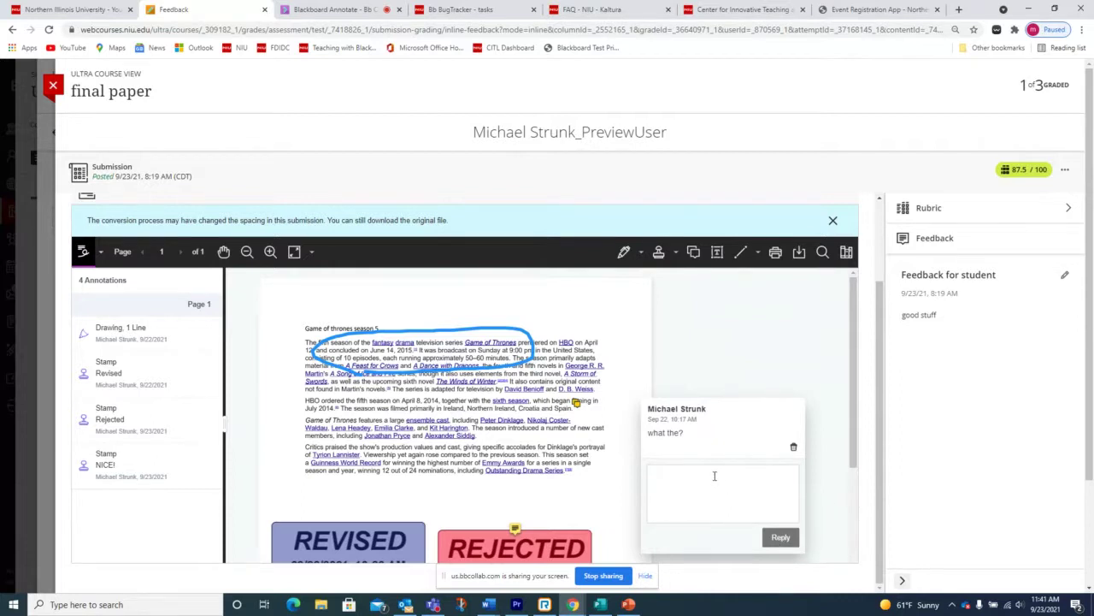
type("um")
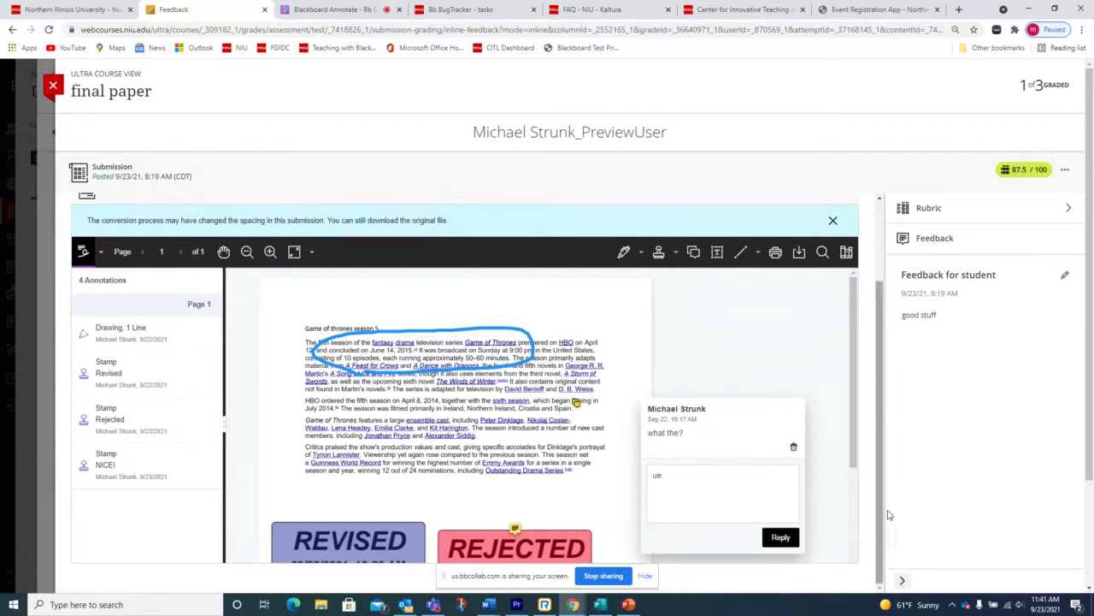
left_click(783, 538)
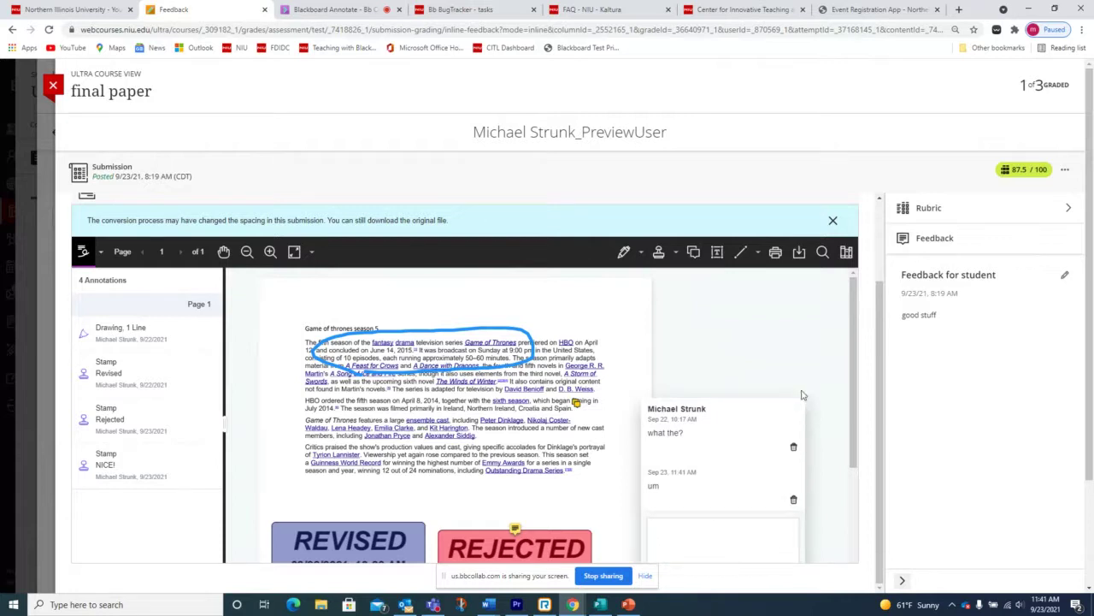
scroll(682, 501, "down", 3)
scroll(686, 501, "up", 3)
Expand Assignment Content to reveal the 'write!' and 'do you think>>>?' instructions
scroll(1088, 257, "down", 1)
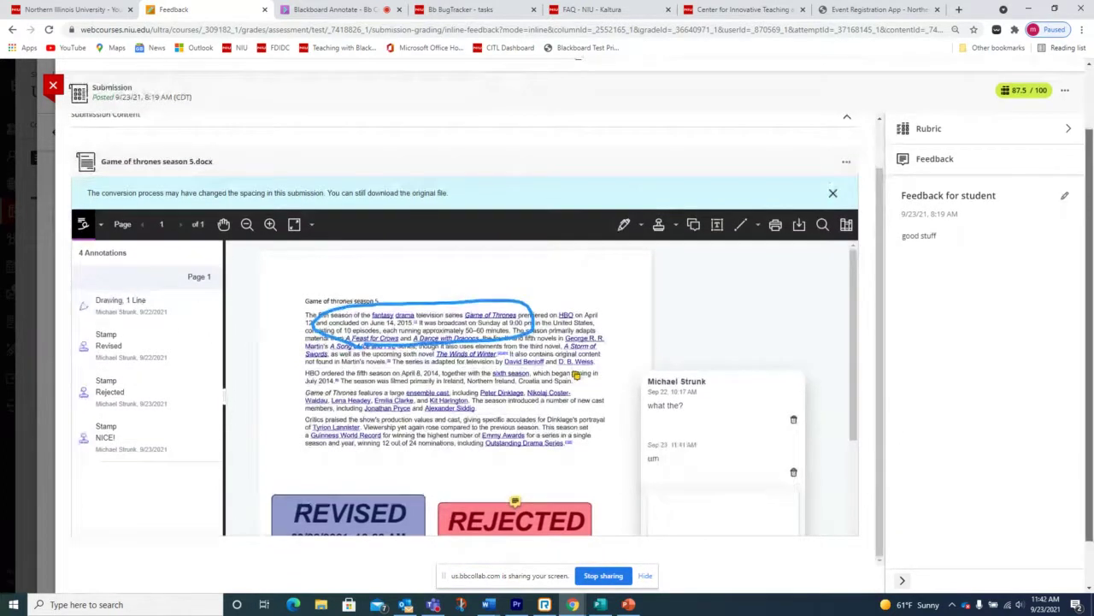
scroll(984, 342, "down", 1)
scroll(881, 237, "up", 2)
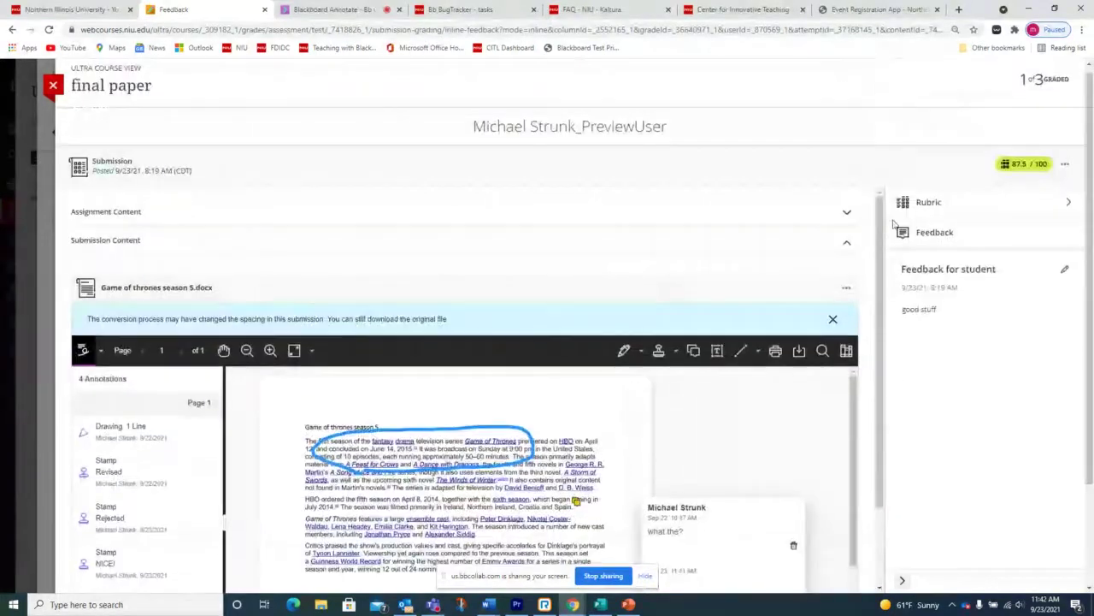
left_click_drag(880, 237, 257, 239)
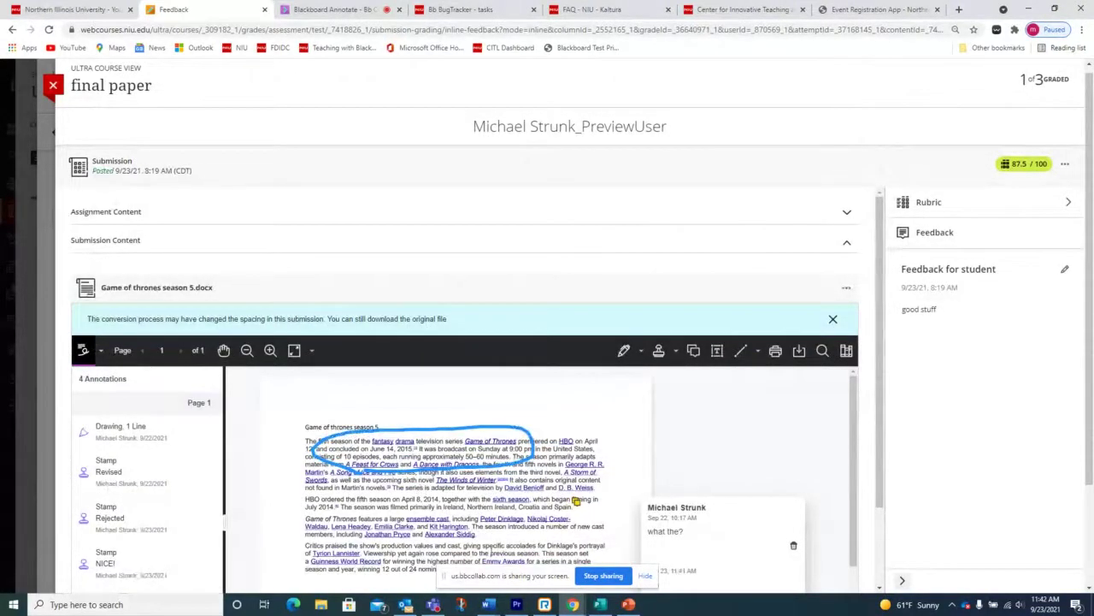
left_click_drag(879, 320, 825, 457)
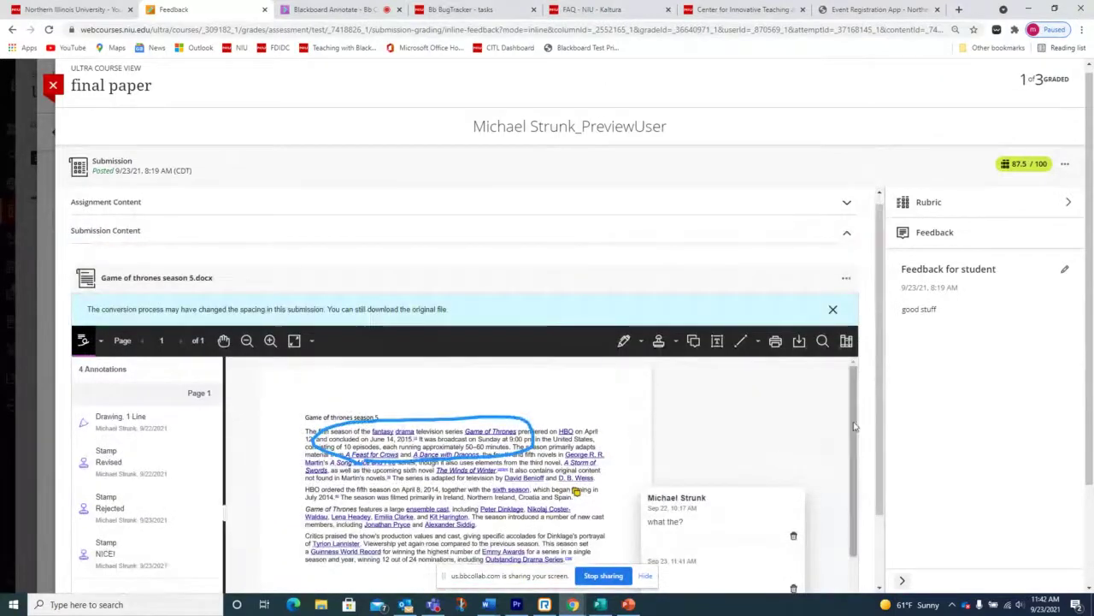
mouse_move(855, 431)
left_mouse_down()
mouse_move(856, 534)
mouse_move(855, 436)
left_mouse_up()
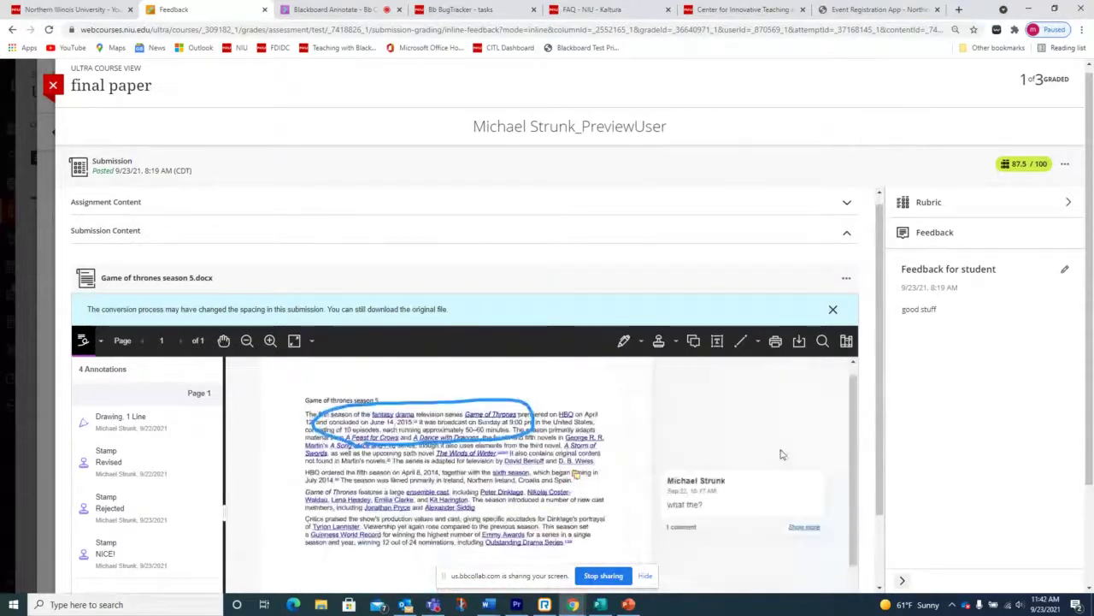
scroll(548, 473, "down", 3)
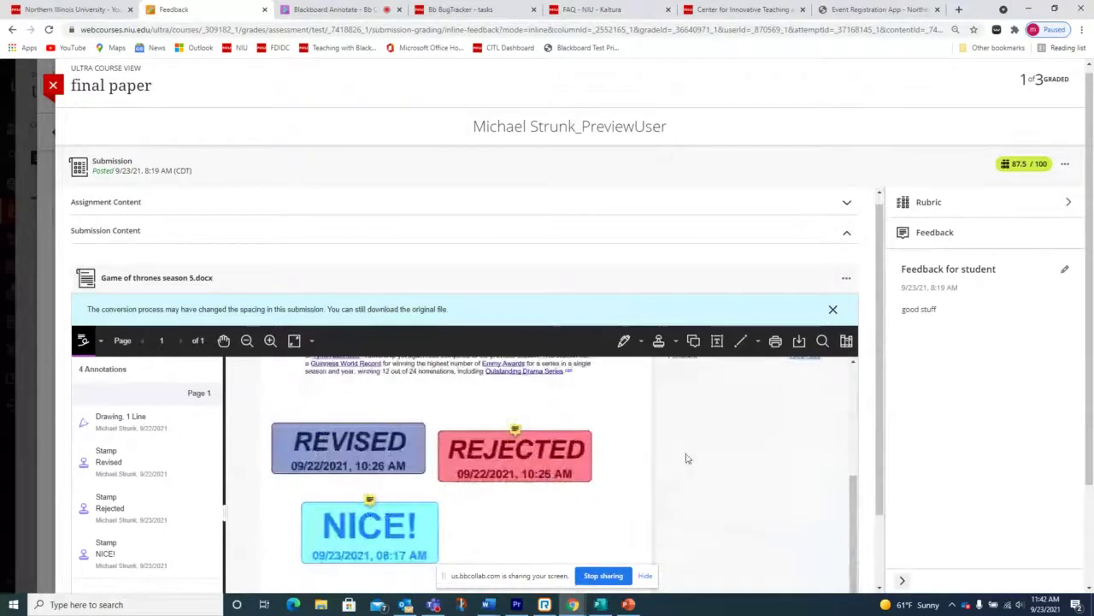
scroll(687, 466, "up", 3)
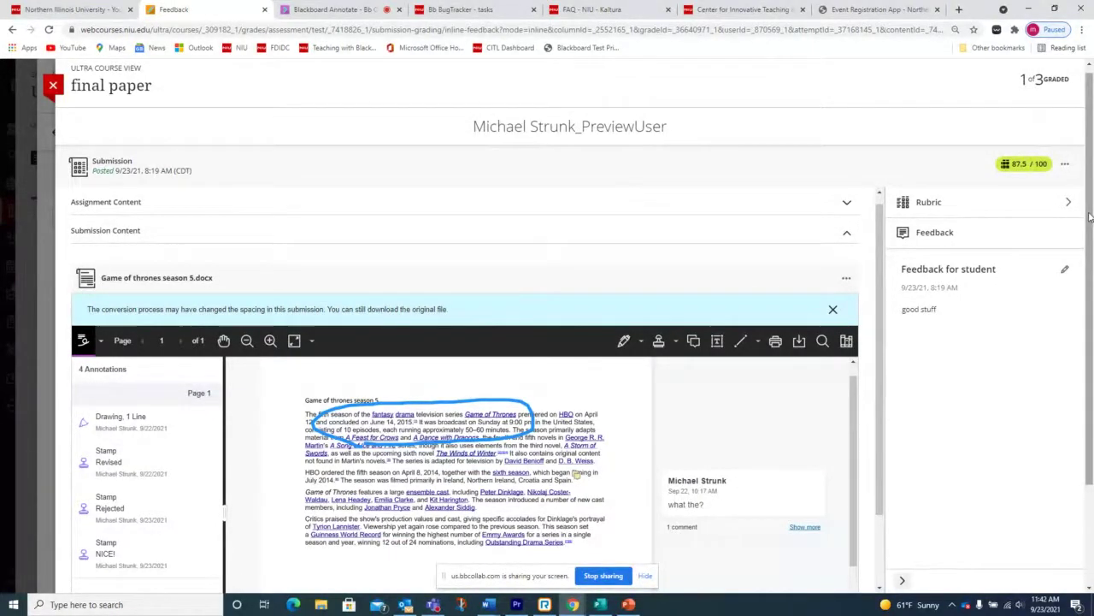
left_click_drag(1091, 217, 1091, 318)
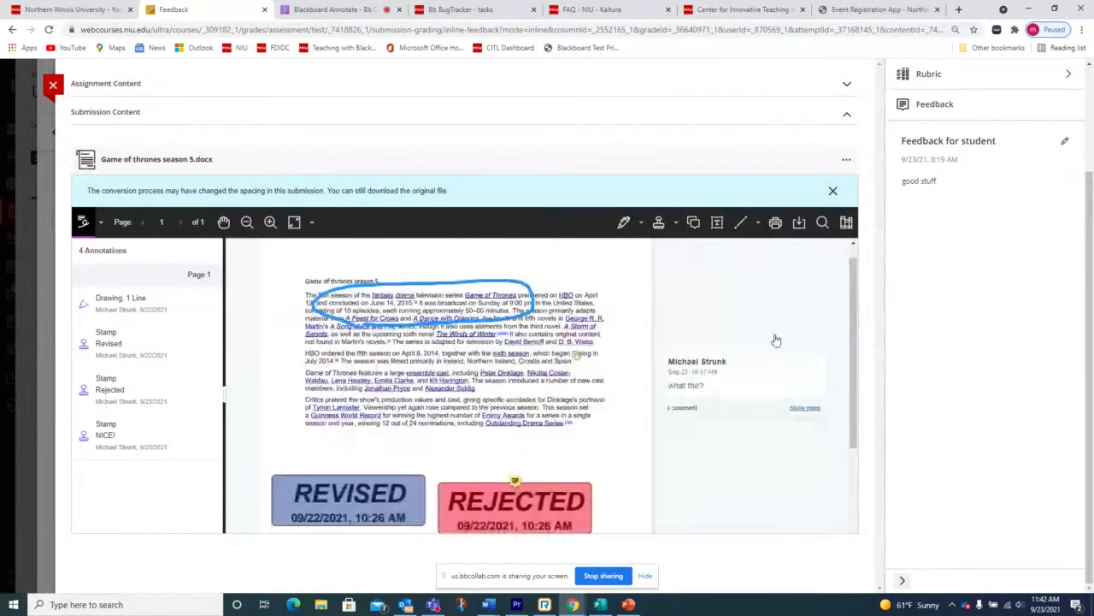
scroll(776, 340, "up", 1)
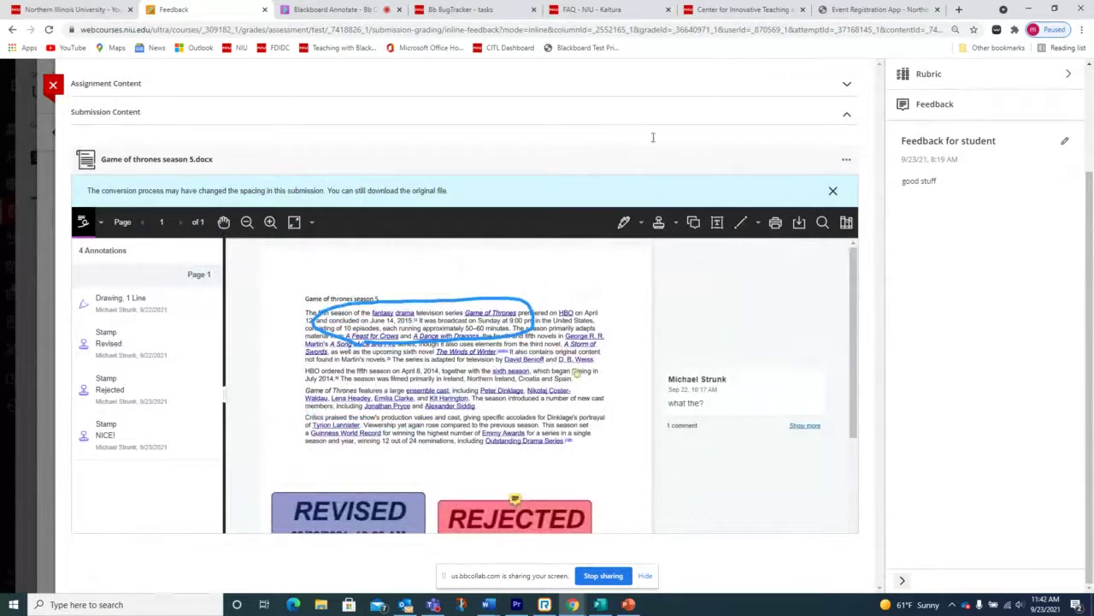
left_click(846, 87)
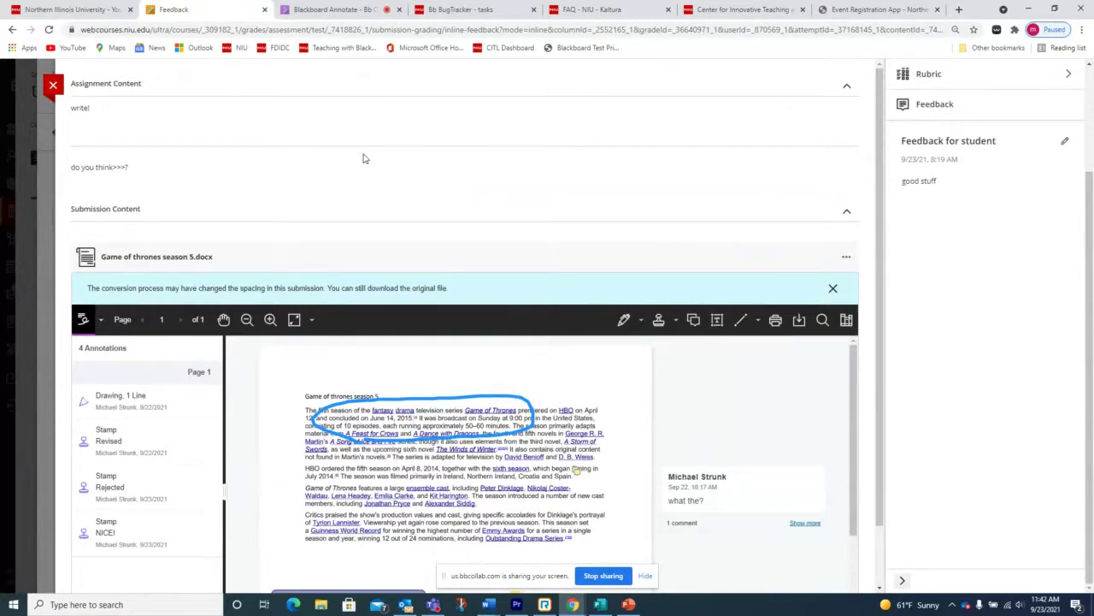
Collapse Assignment Content, then collapse and re-expand the Submission Content viewer
left_click(846, 88)
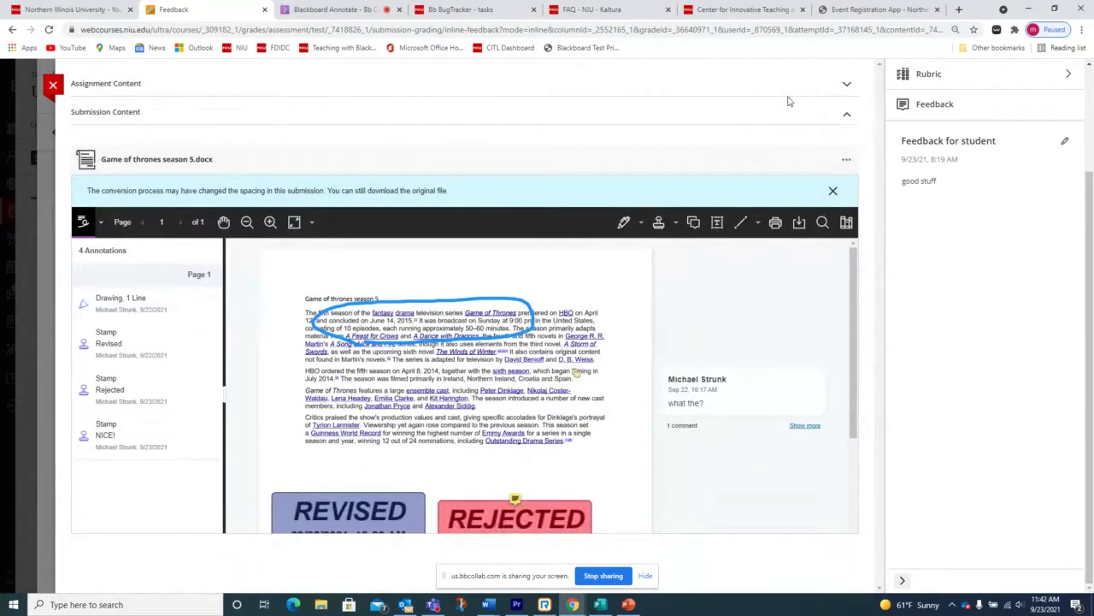
left_click(847, 117)
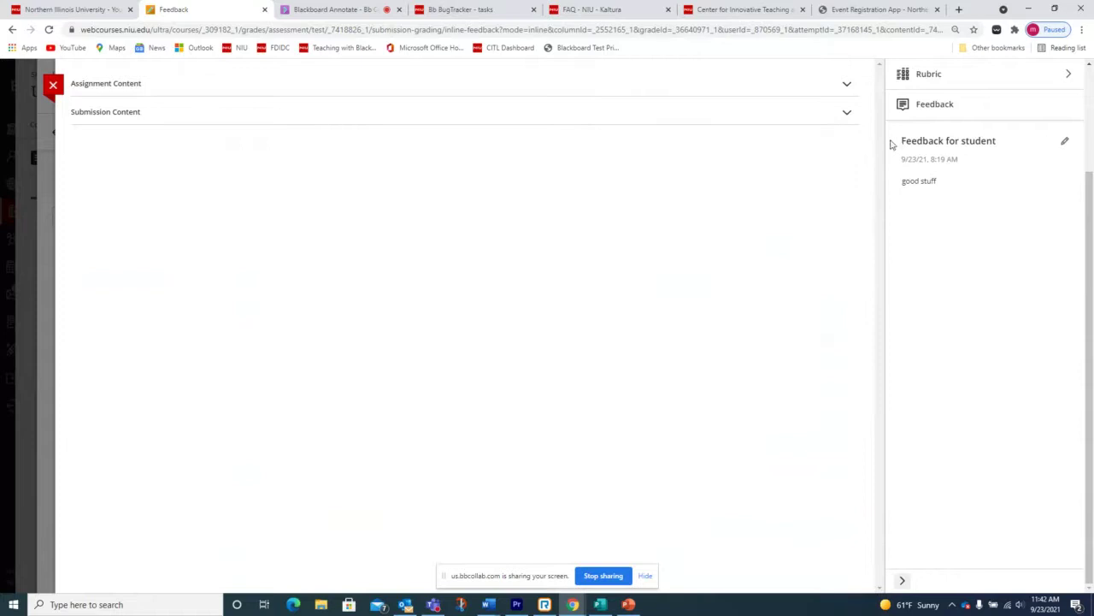
left_click(846, 114)
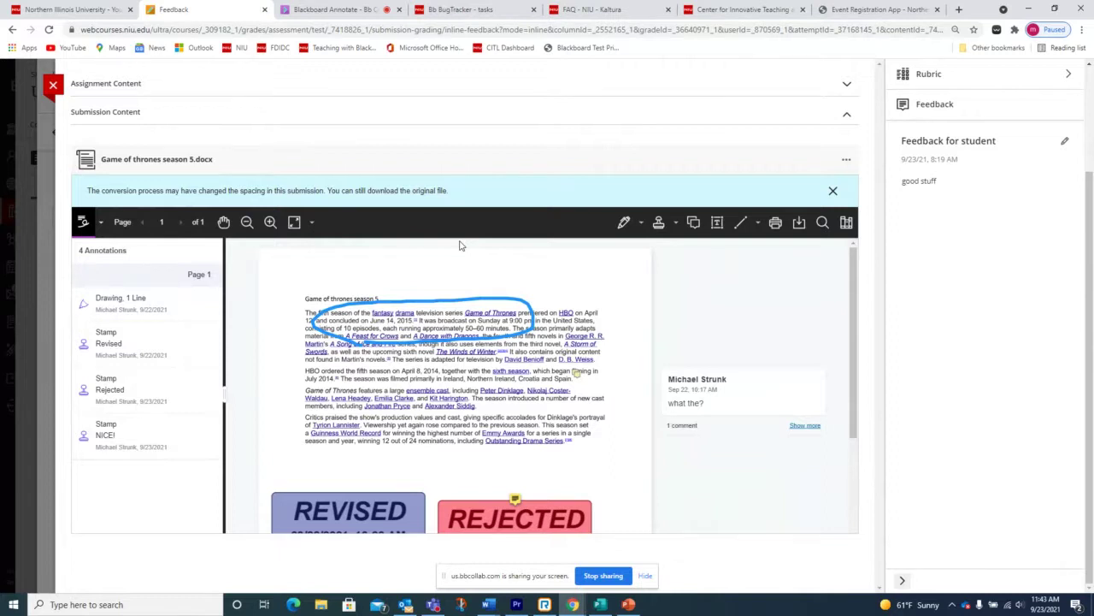
Add a 'nice job' text annotation near the page top, then stop sharing in Collaborate
left_click(718, 223)
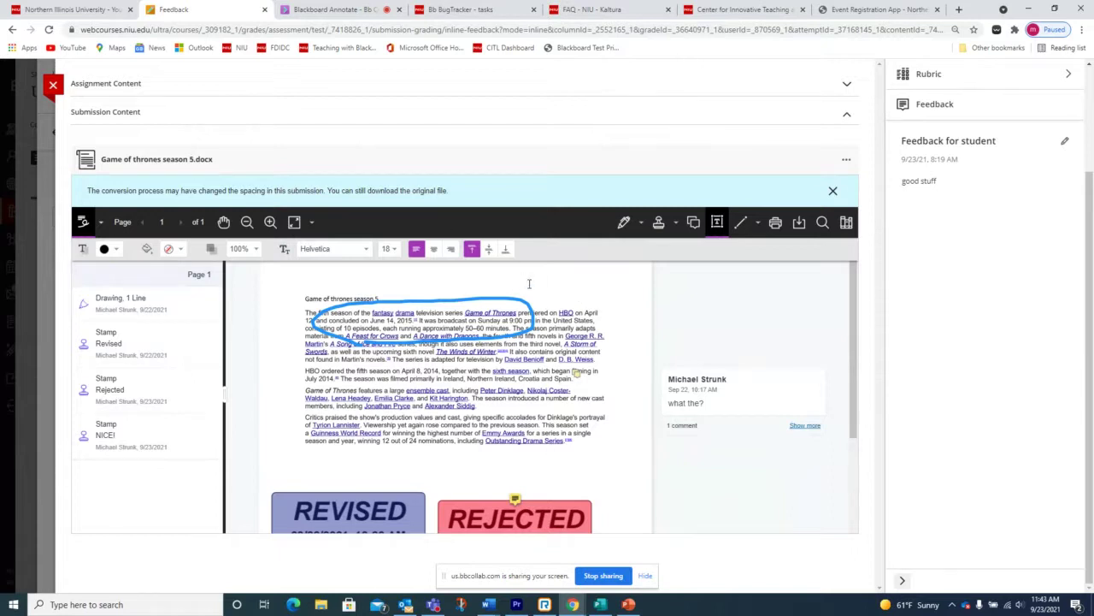
left_click(579, 293)
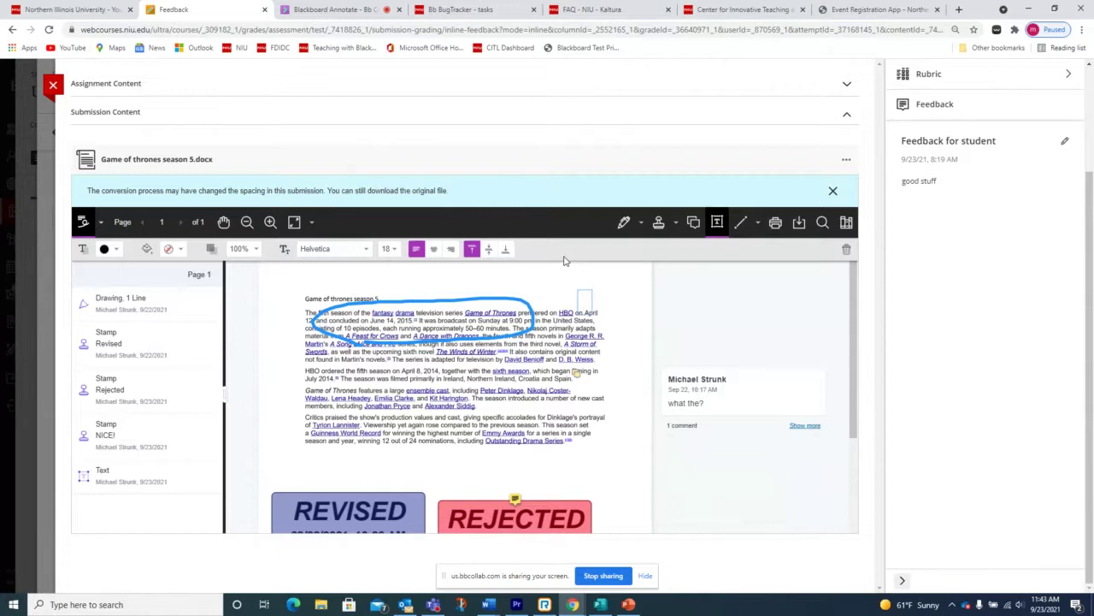
type("nice job")
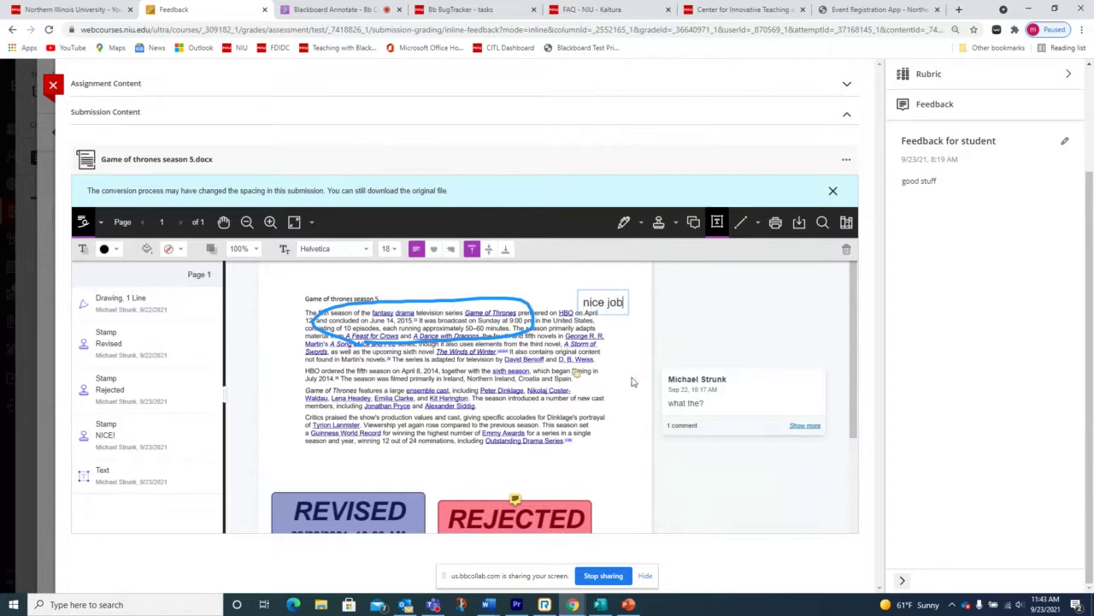
left_click(633, 441)
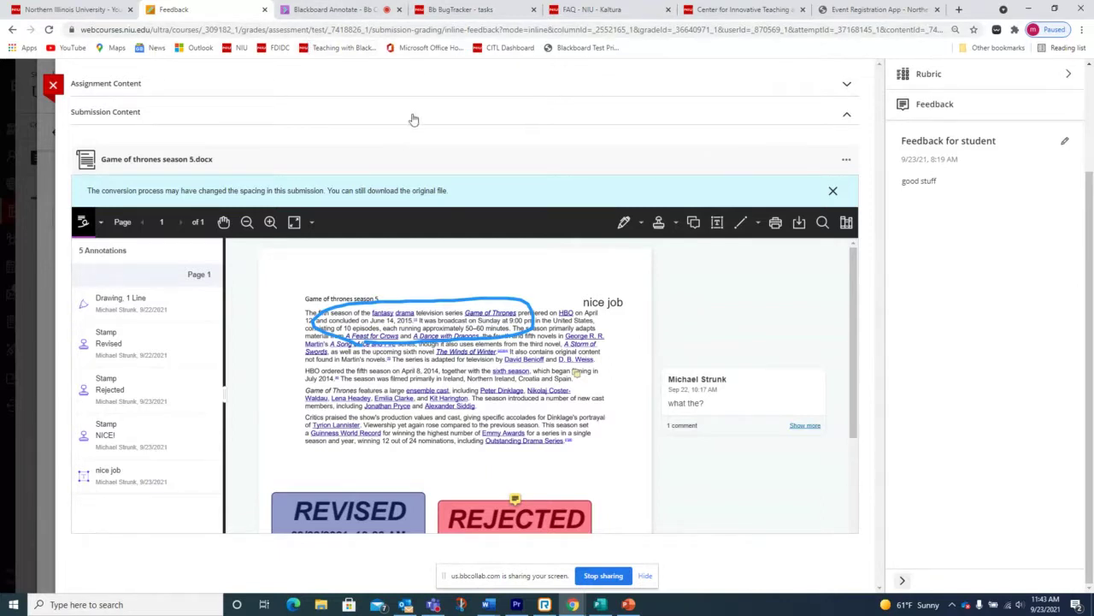
left_click(348, 15)
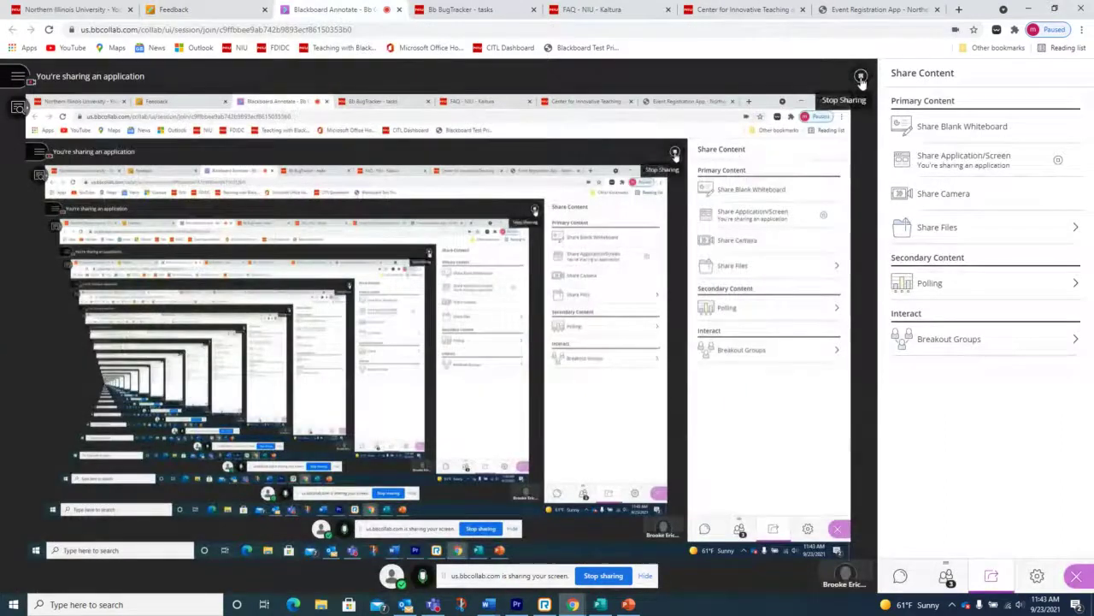
left_click(861, 75)
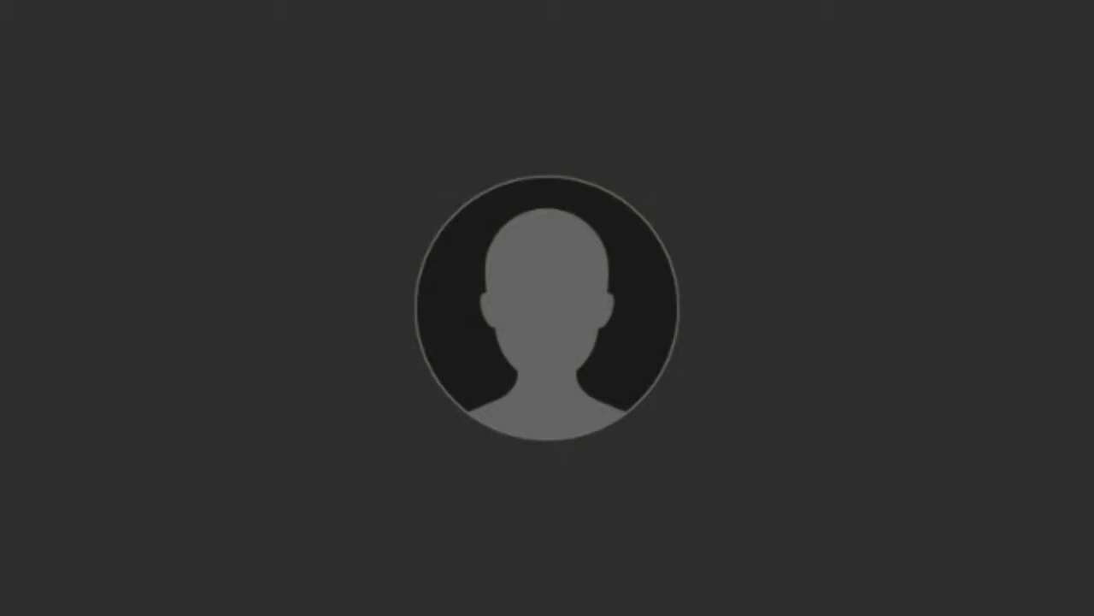